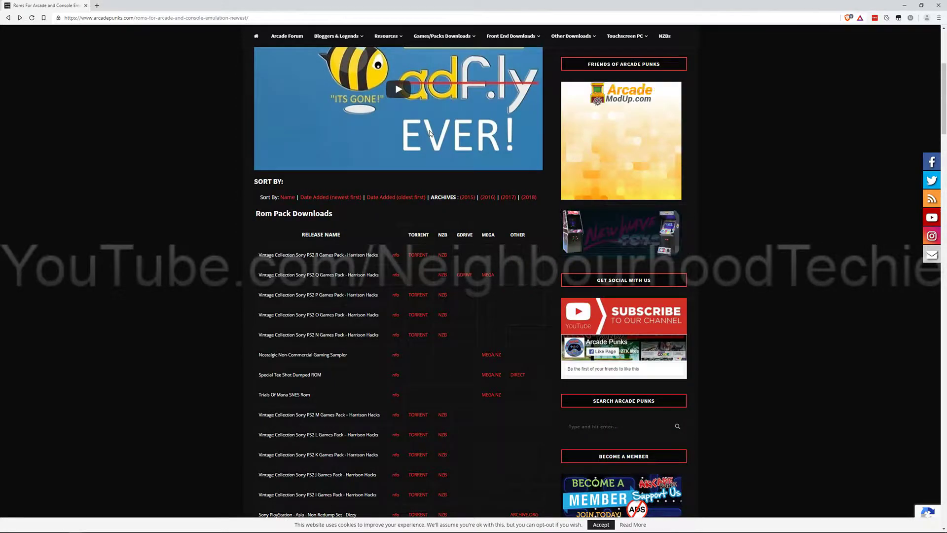
Scroll down the Arcade Punks ROM pack download list in Chrome
{"action": "scroll", "coordinate": [447, 118], "scroll_direction": "down", "scroll_amount": 15}
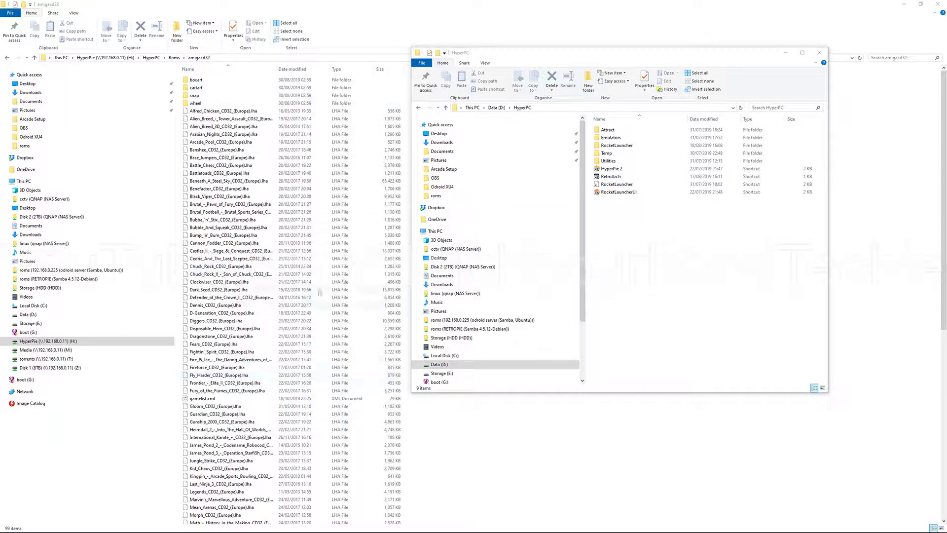
Launch RocketLauncherUI and move its window up and to the right
{"action": "double_click", "coordinate": [634, 194]}
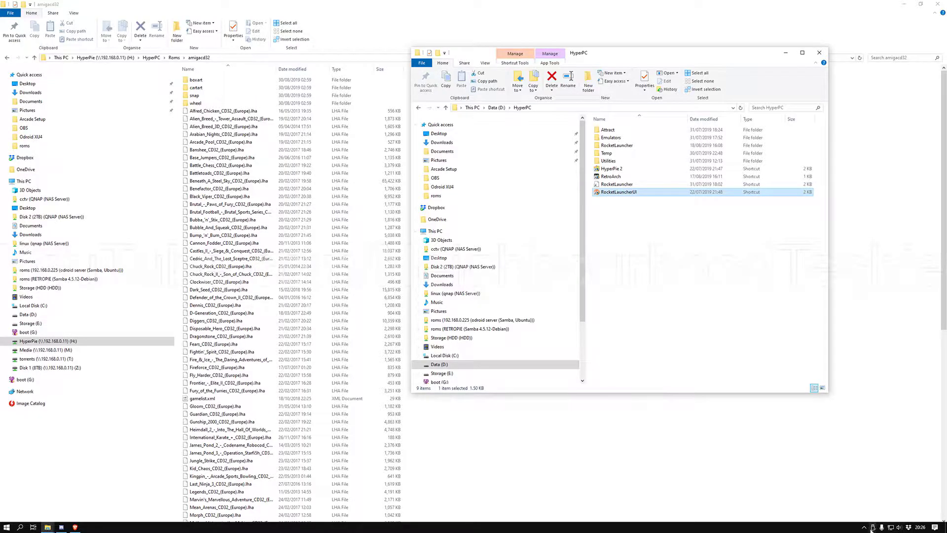
{"action": "left_click", "coordinate": [873, 527]}
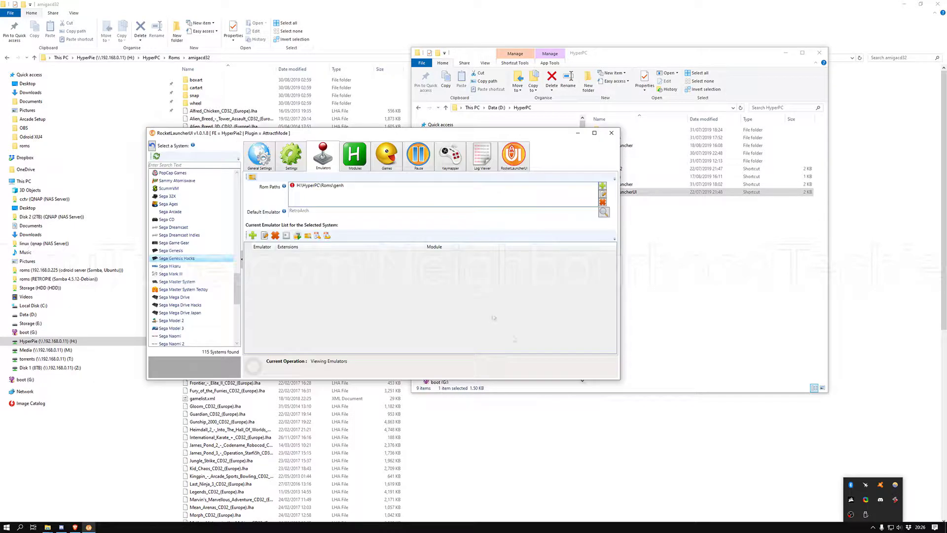
{"action": "left_click_drag", "start_coordinate": [422, 135], "coordinate": [634, 69]}
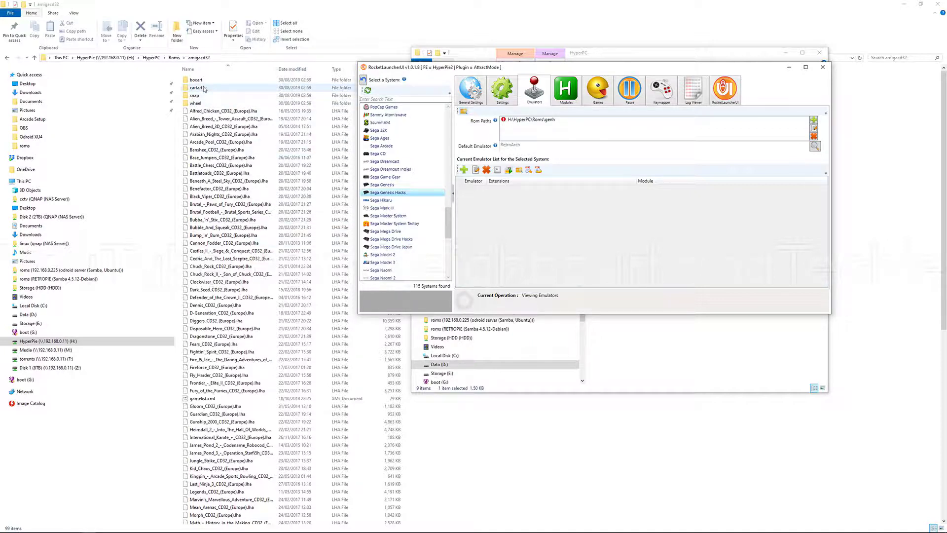
{"action": "left_click_drag", "start_coordinate": [448, 217], "coordinate": [444, 97]}
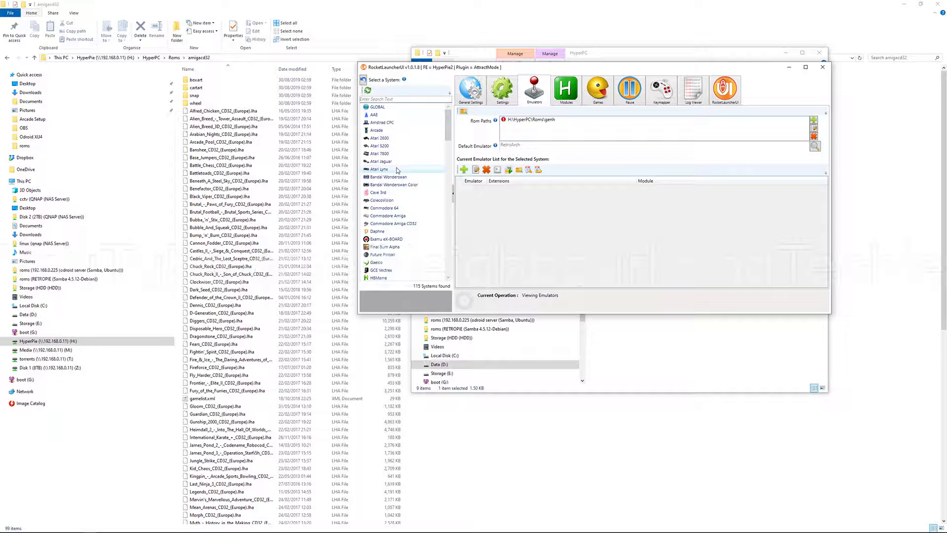
Select Commodore Amiga CD32, open its Games list and run the system audit
{"action": "scroll", "coordinate": [397, 170], "scroll_direction": "down", "scroll_amount": 3}
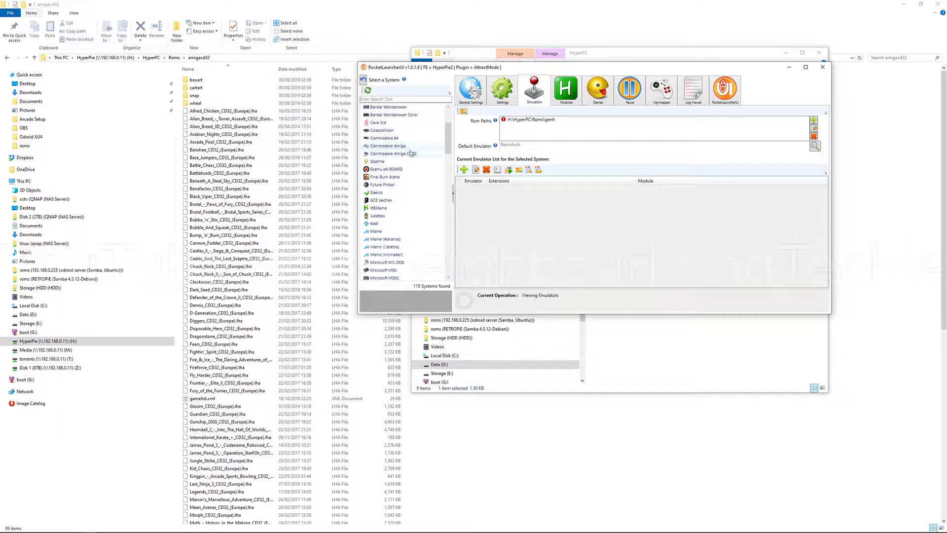
{"action": "left_click", "coordinate": [410, 153]}
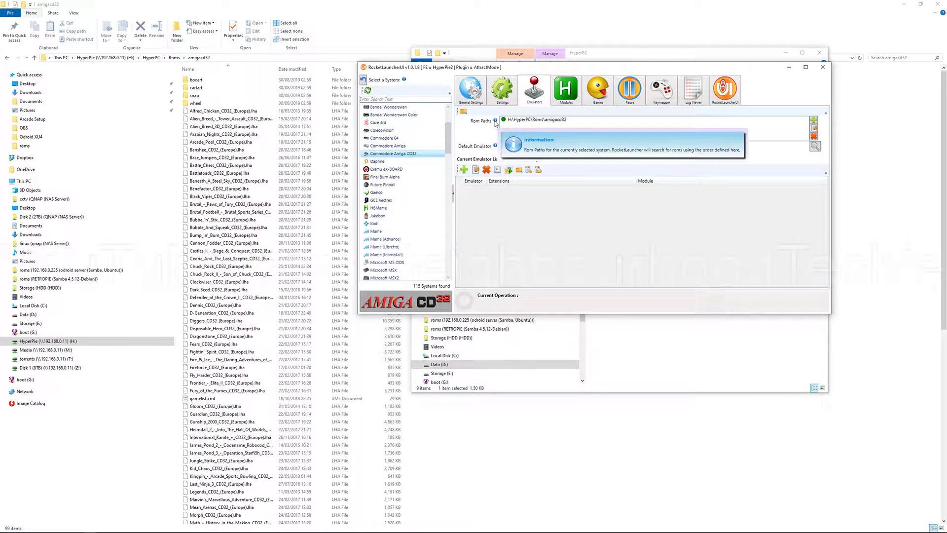
{"action": "left_click", "coordinate": [598, 94]}
{"action": "left_click", "coordinate": [474, 121]}
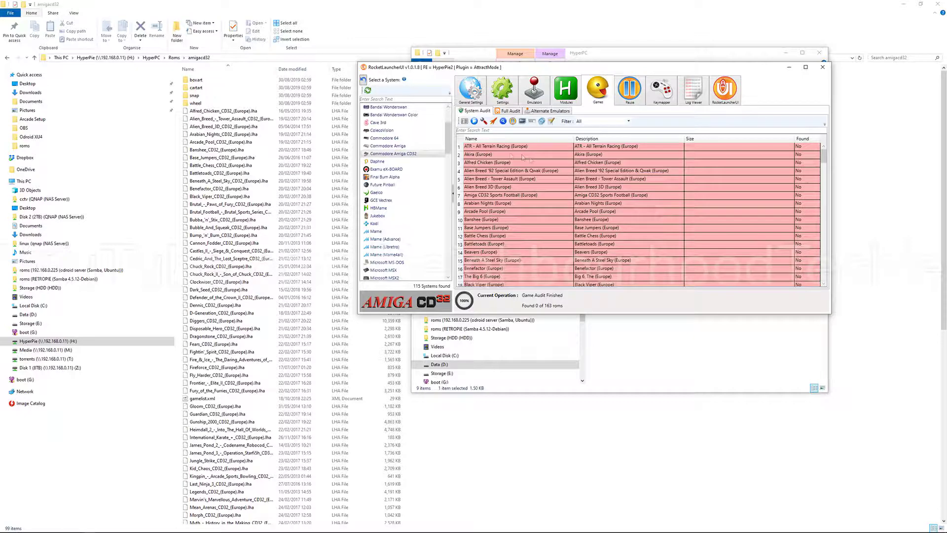
Review the audit's red Found: No results, then return to the Arcade Punks page in Chrome
{"action": "scroll", "coordinate": [263, 141], "scroll_direction": "down", "scroll_amount": 4}
{"action": "scroll", "coordinate": [263, 141], "scroll_direction": "up", "scroll_amount": 4}
{"action": "scroll", "coordinate": [543, 222], "scroll_direction": "down", "scroll_amount": 5}
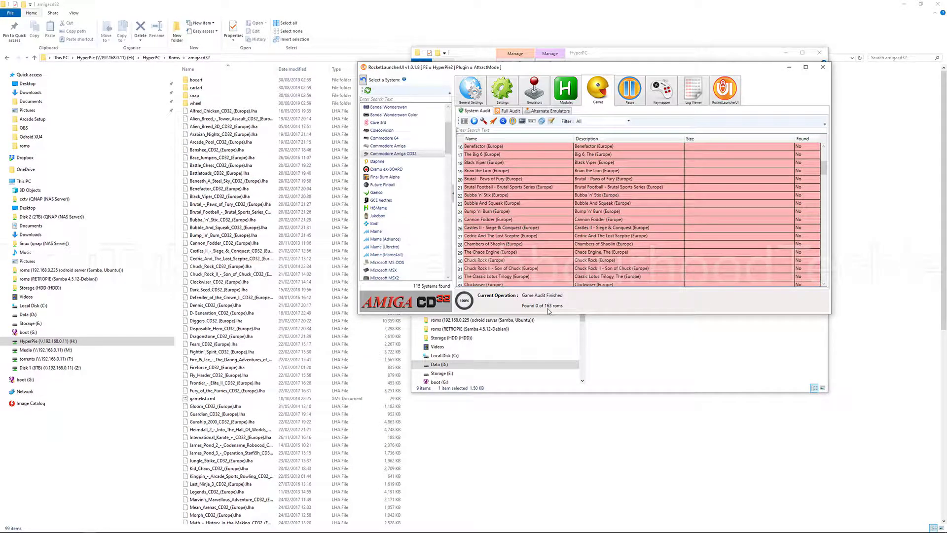
{"action": "scroll", "coordinate": [547, 255], "scroll_direction": "up", "scroll_amount": 5}
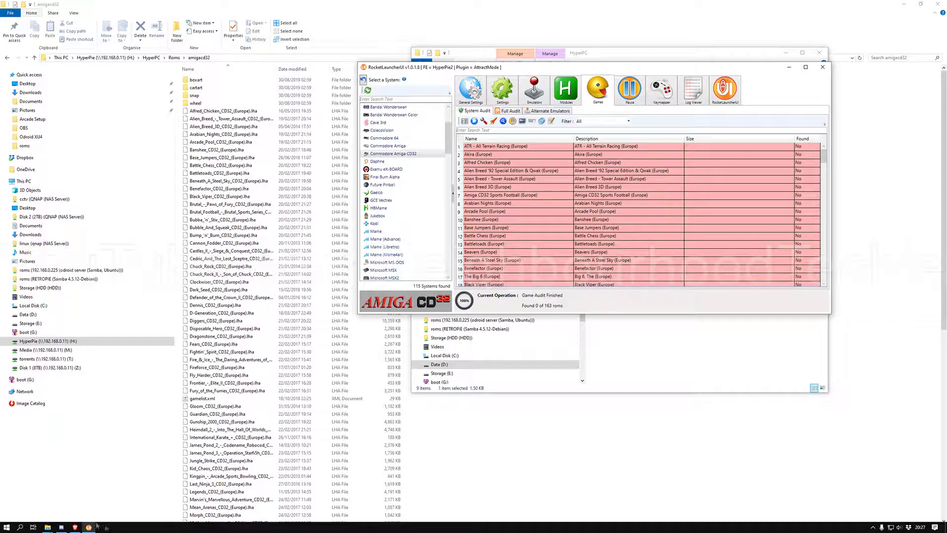
{"action": "mouse_move", "coordinate": [75, 527]}
{"action": "left_click", "coordinate": [94, 493]}
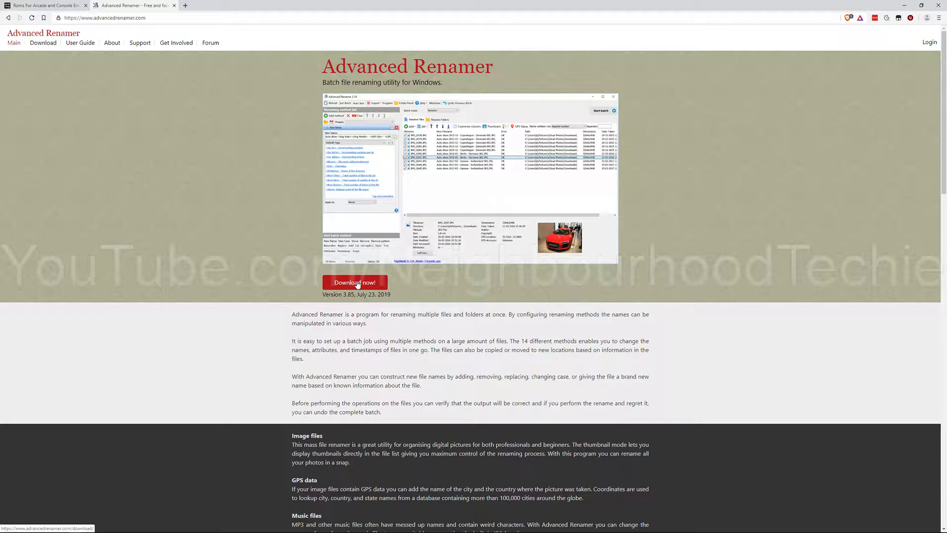
Download the Advanced Renamer 3.85 installer, open it when done, and confirm the setup language
{"action": "key", "text": "ctrl+l"}
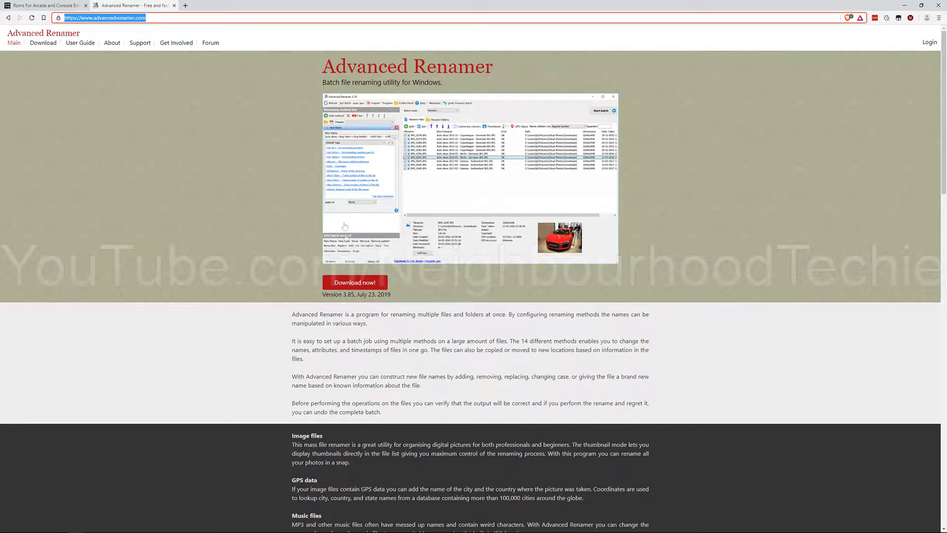
{"action": "left_click", "coordinate": [351, 280]}
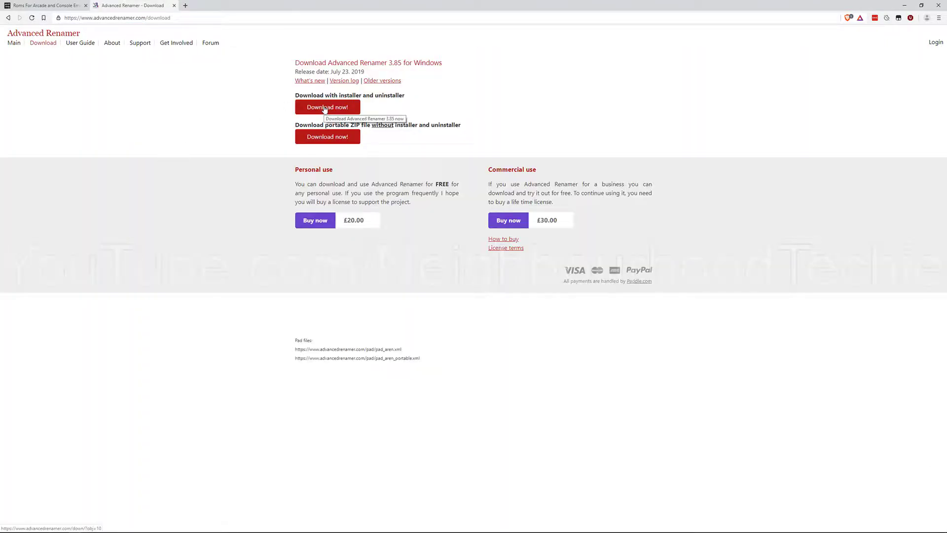
{"action": "left_click", "coordinate": [325, 108]}
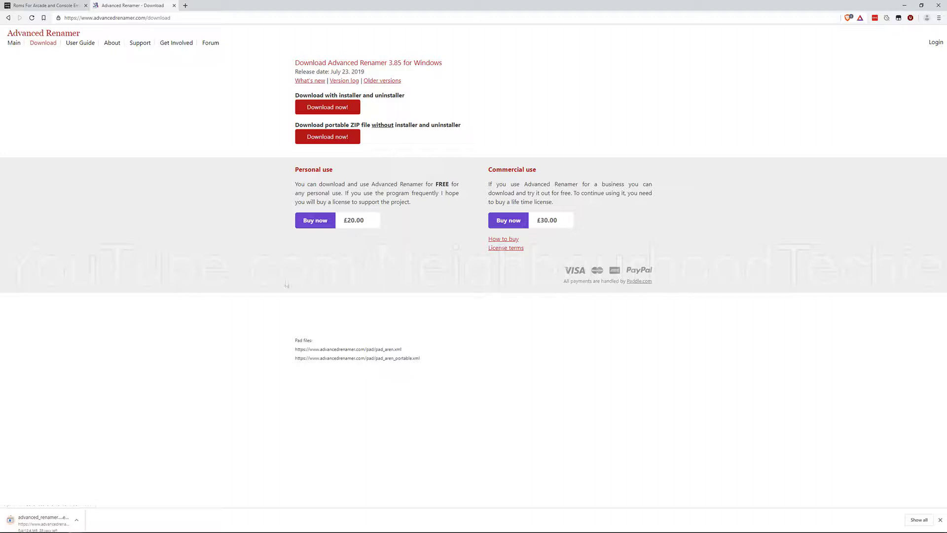
{"action": "left_click", "coordinate": [76, 521]}
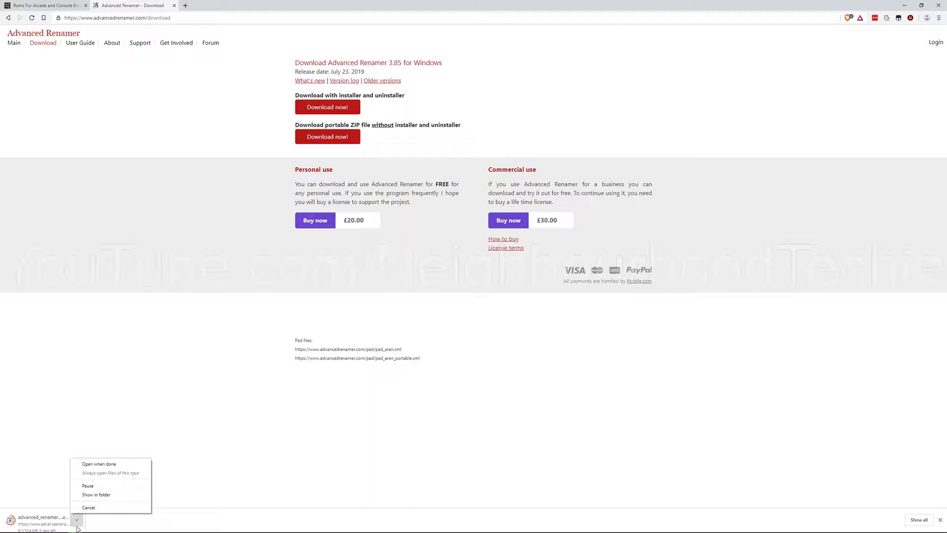
{"action": "left_click", "coordinate": [118, 465]}
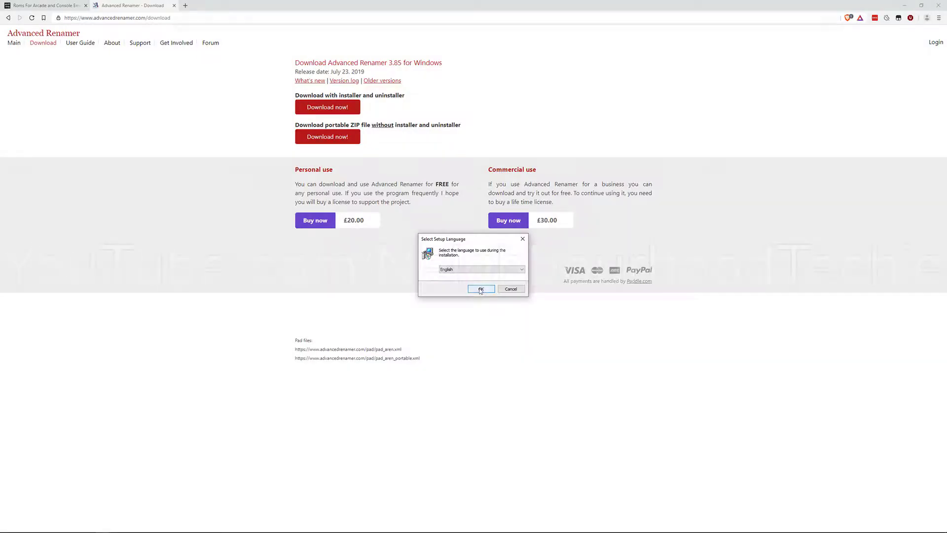
{"action": "left_click", "coordinate": [484, 290]}
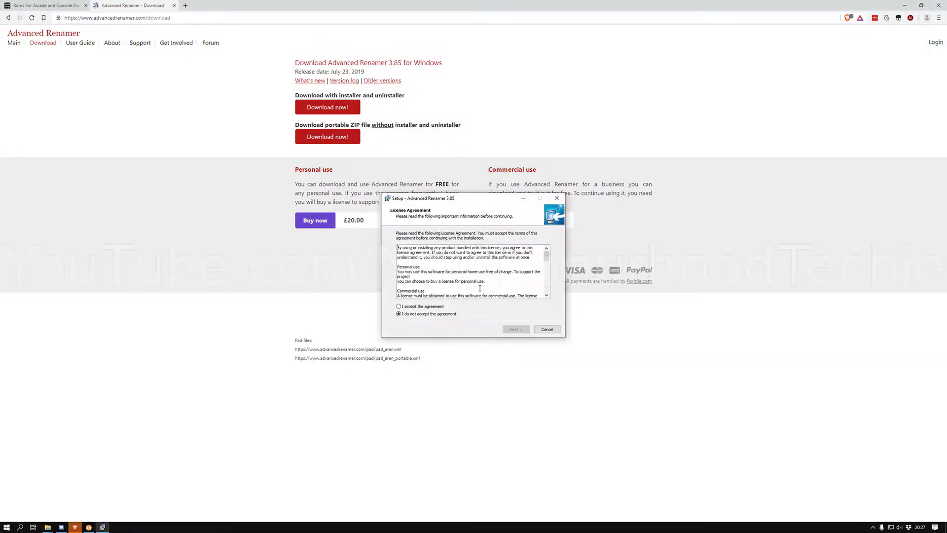
Accept the licence, keep default tasks, install Advanced Renamer 3.85 and launch it
{"action": "left_click", "coordinate": [423, 307]}
{"action": "left_click", "coordinate": [516, 330]}
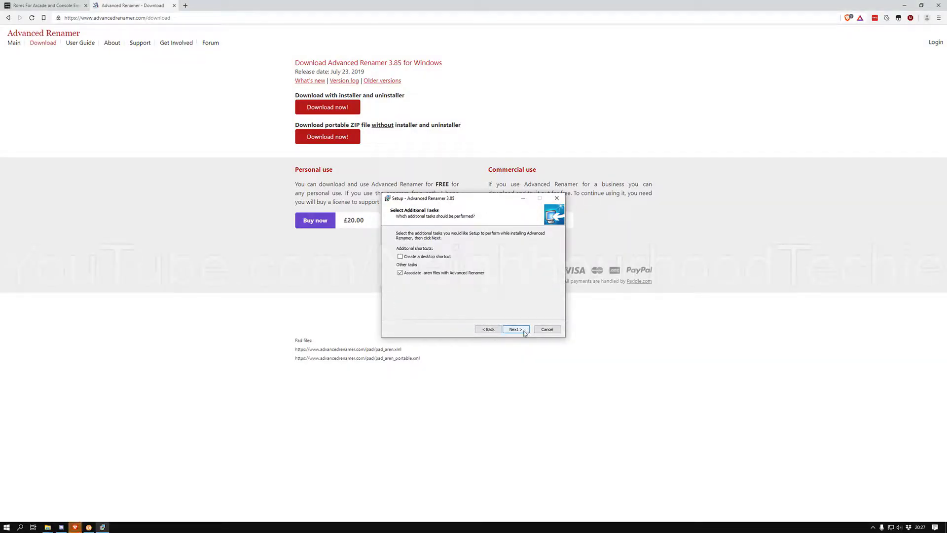
{"action": "left_click", "coordinate": [523, 332]}
{"action": "left_click", "coordinate": [524, 333]}
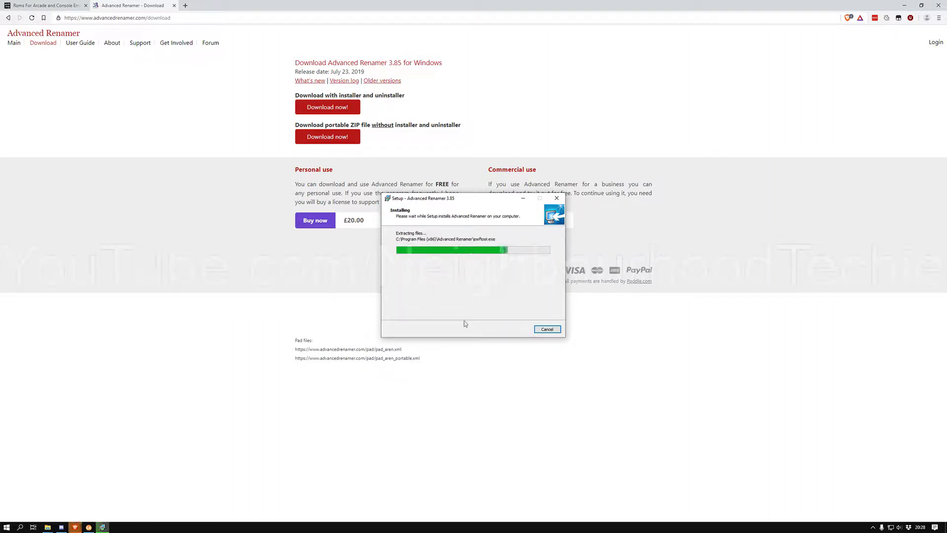
{"action": "left_click", "coordinate": [516, 329]}
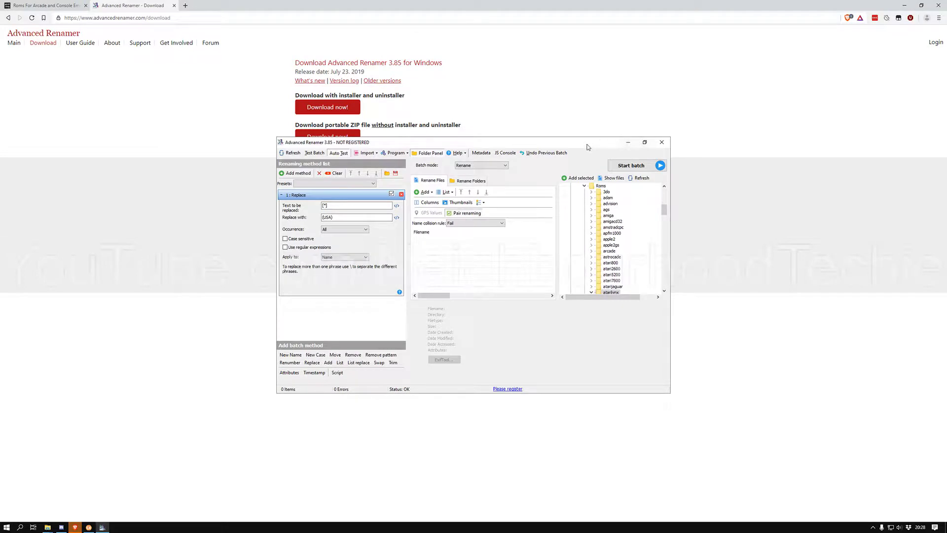
Maximize Advanced Renamer and add the HyperPC > Roms > amigacd32 directory's files
{"action": "left_click", "coordinate": [645, 142]}
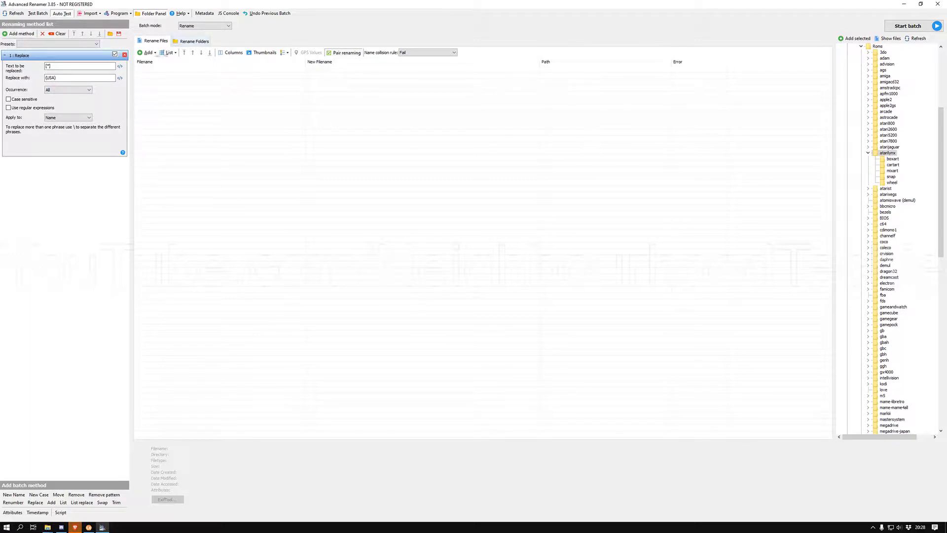
{"action": "left_click", "coordinate": [148, 52]}
{"action": "left_click", "coordinate": [163, 69]}
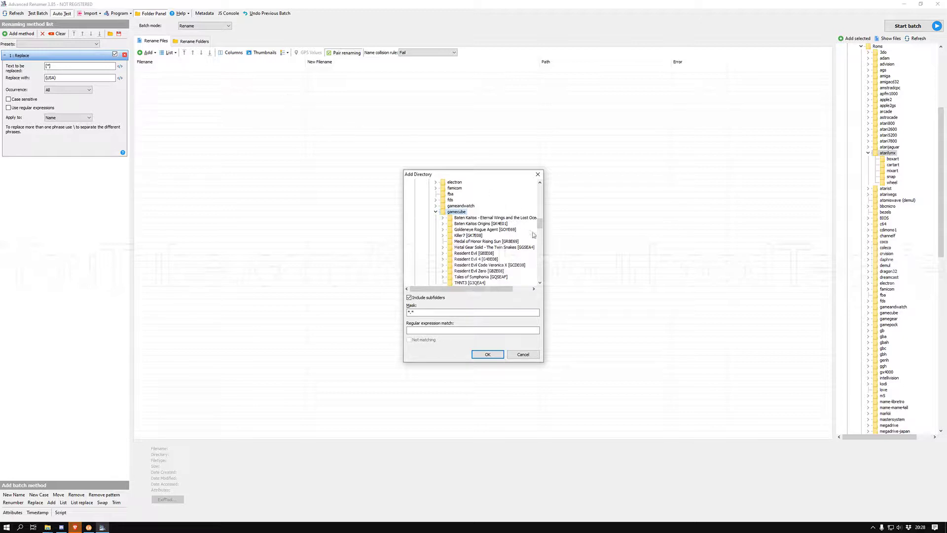
{"action": "left_click_drag", "start_coordinate": [540, 224], "coordinate": [539, 190]}
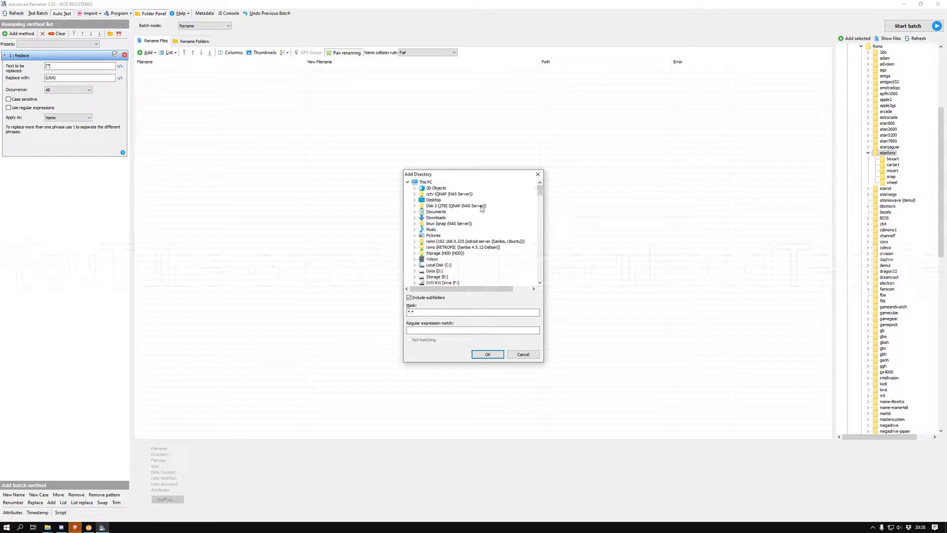
{"action": "scroll", "coordinate": [482, 208], "scroll_direction": "down", "scroll_amount": 2}
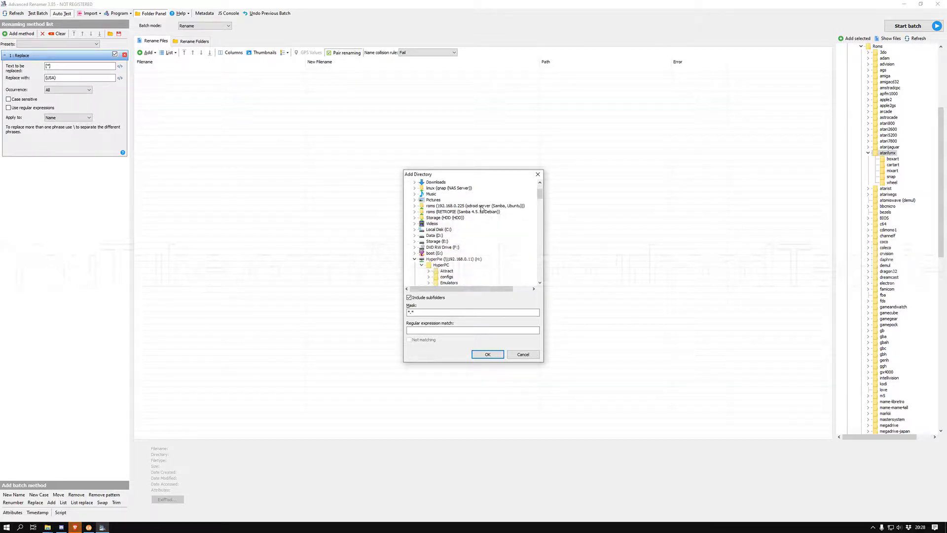
{"action": "left_click", "coordinate": [421, 266]}
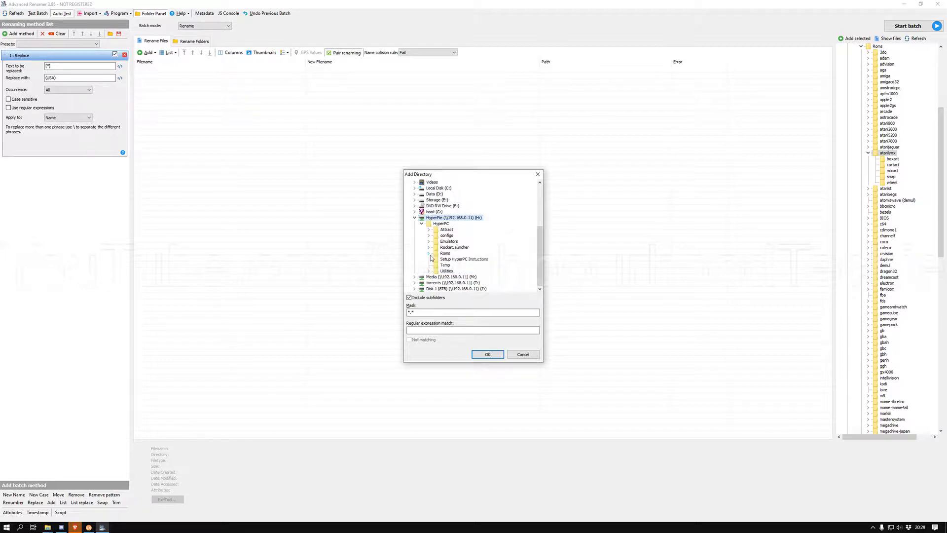
{"action": "double_click", "coordinate": [449, 254]}
{"action": "left_click", "coordinate": [457, 218]}
{"action": "left_click", "coordinate": [488, 354]}
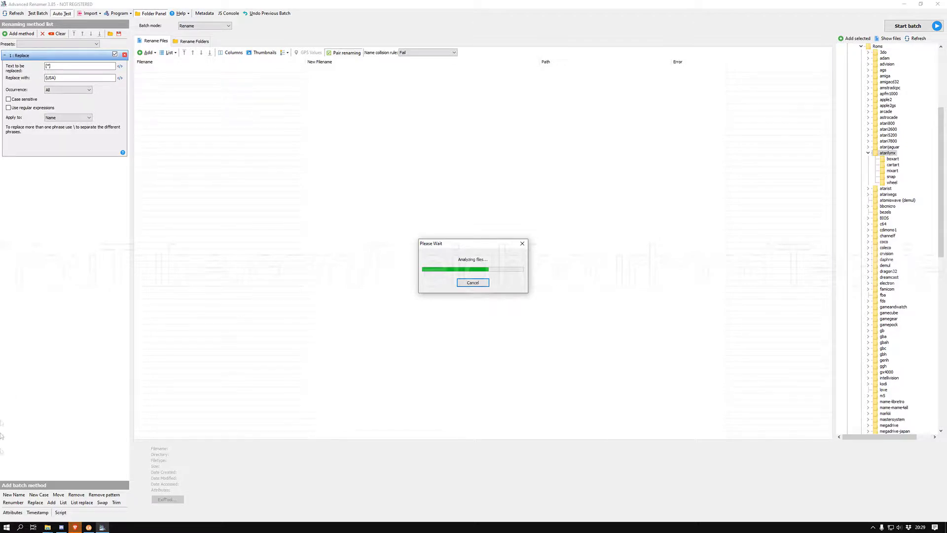
Place the RocketLauncherUI audit beside the renamer and clear the old Replace method
{"action": "left_click", "coordinate": [88, 527]}
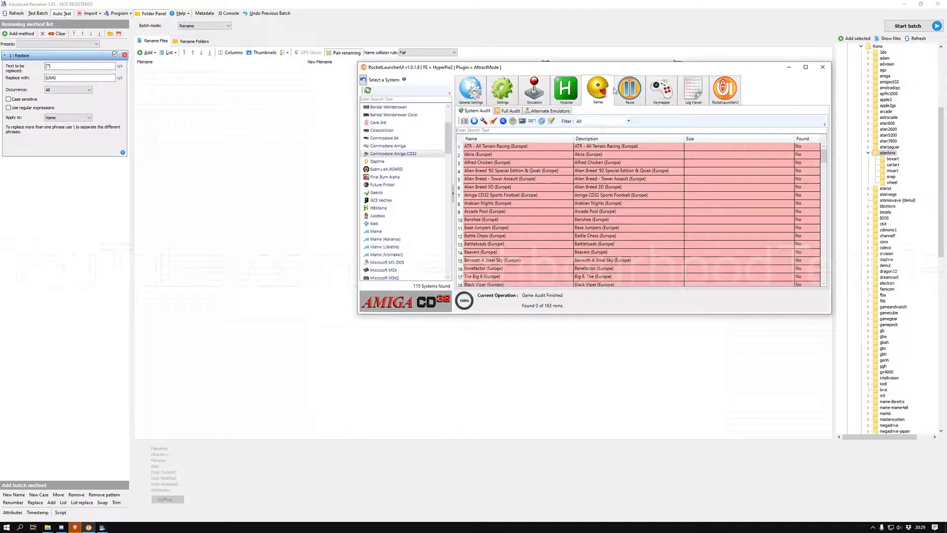
{"action": "left_click_drag", "start_coordinate": [610, 69], "coordinate": [691, 34]}
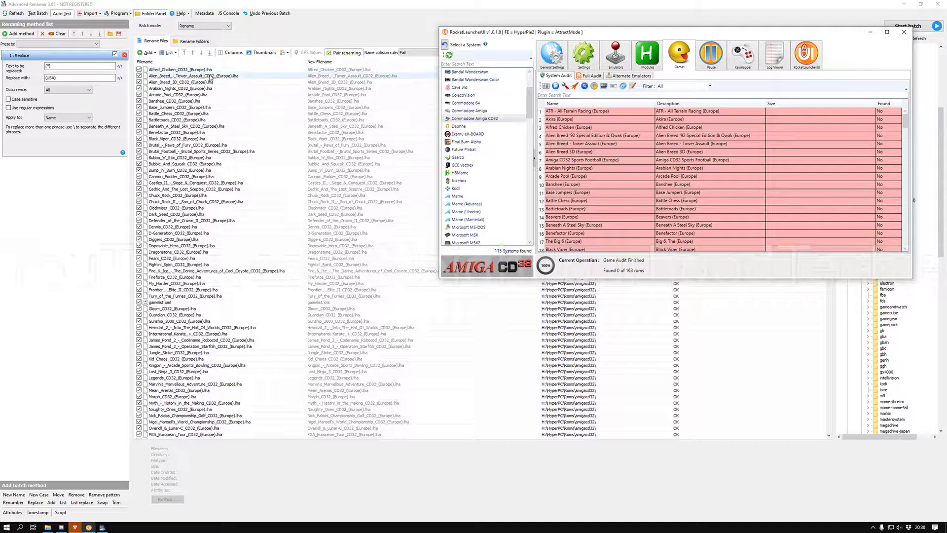
{"action": "left_click", "coordinate": [124, 55]}
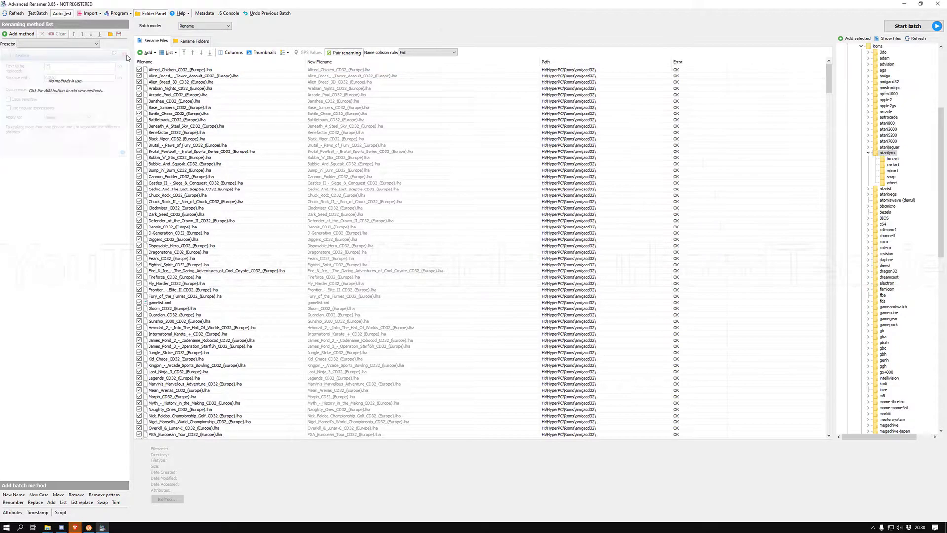
Add and then delete a Remove pattern method, leaving the renaming method list empty
{"action": "left_click", "coordinate": [26, 35]}
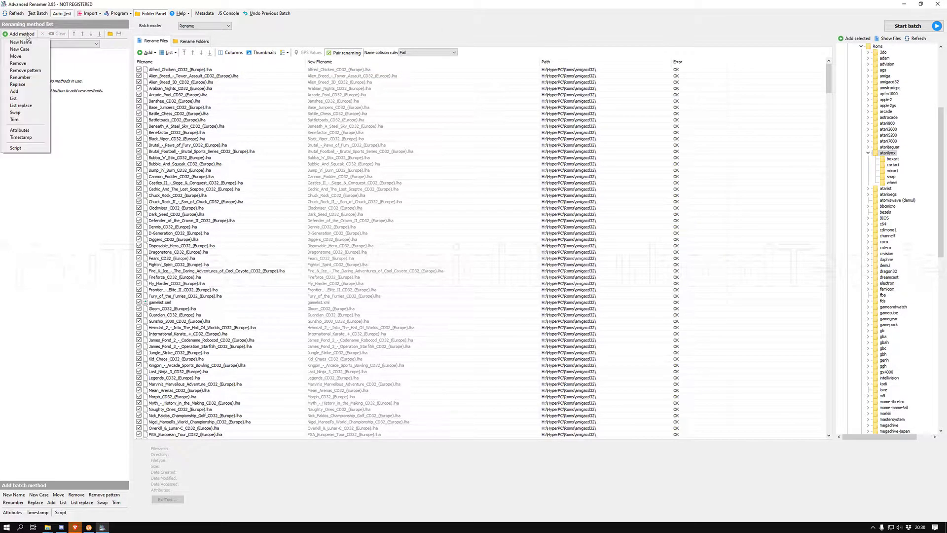
{"action": "left_click", "coordinate": [35, 74]}
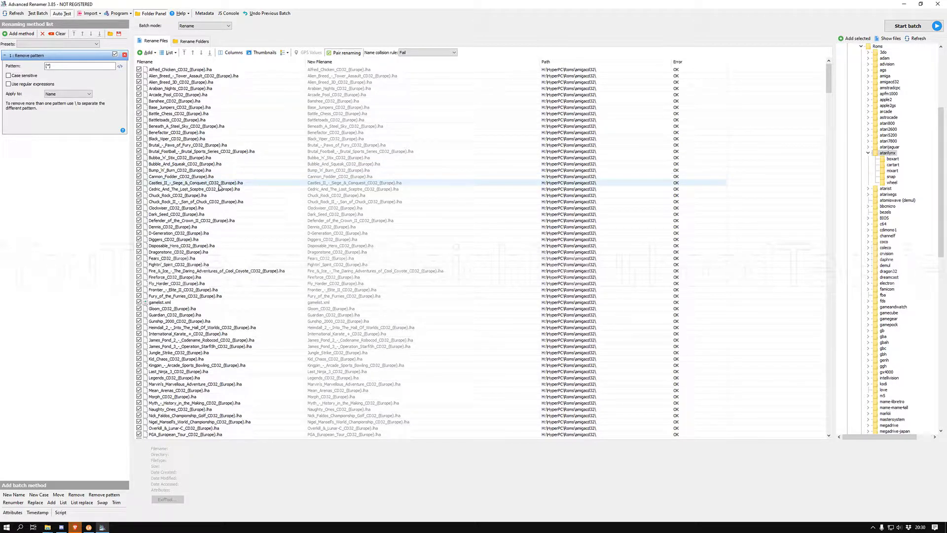
{"action": "left_click", "coordinate": [125, 55]}
{"action": "left_click", "coordinate": [54, 45]}
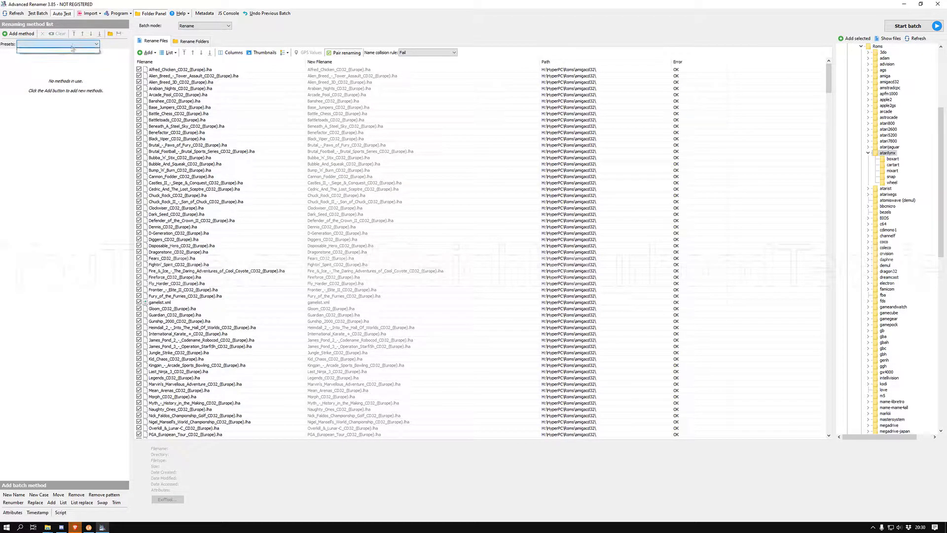
{"action": "left_click", "coordinate": [20, 34]}
{"action": "left_click", "coordinate": [20, 34]}
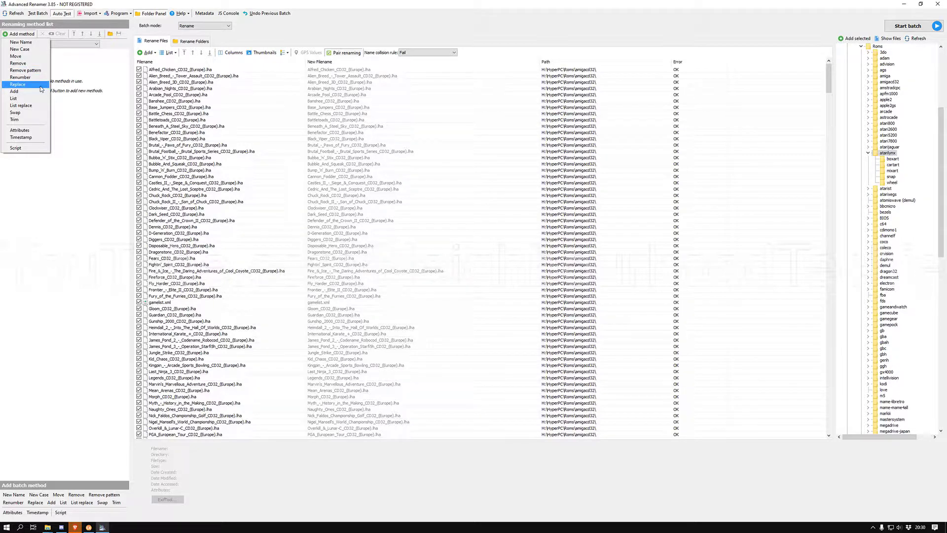
Add a Replace method turning underscores (_) into spaces, checking names against RocketLauncherUI's audit
{"action": "left_click", "coordinate": [18, 85]}
{"action": "left_click", "coordinate": [73, 68]}
{"action": "double_click", "coordinate": [73, 68]}
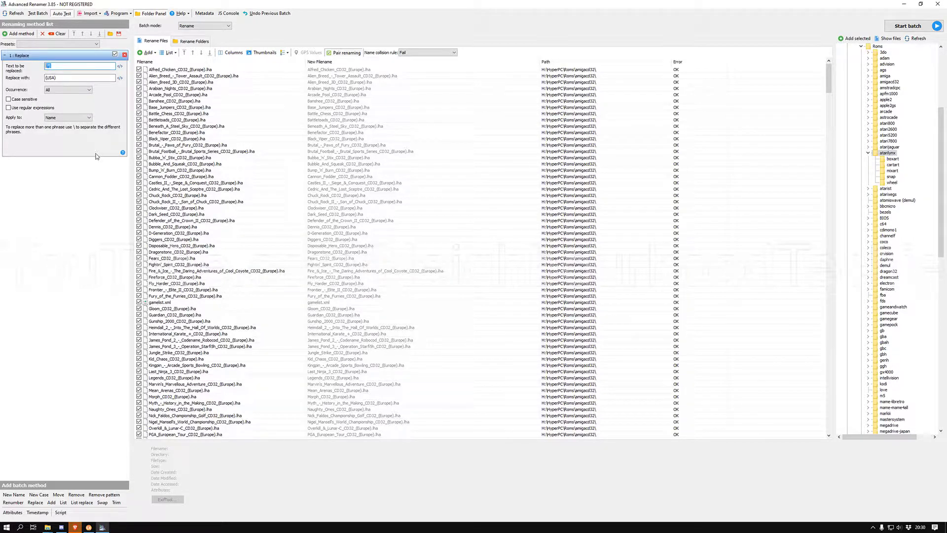
{"action": "type", "text": "_"}
{"action": "key", "text": "Tab"}
{"action": "key", "text": "BackSpace"}
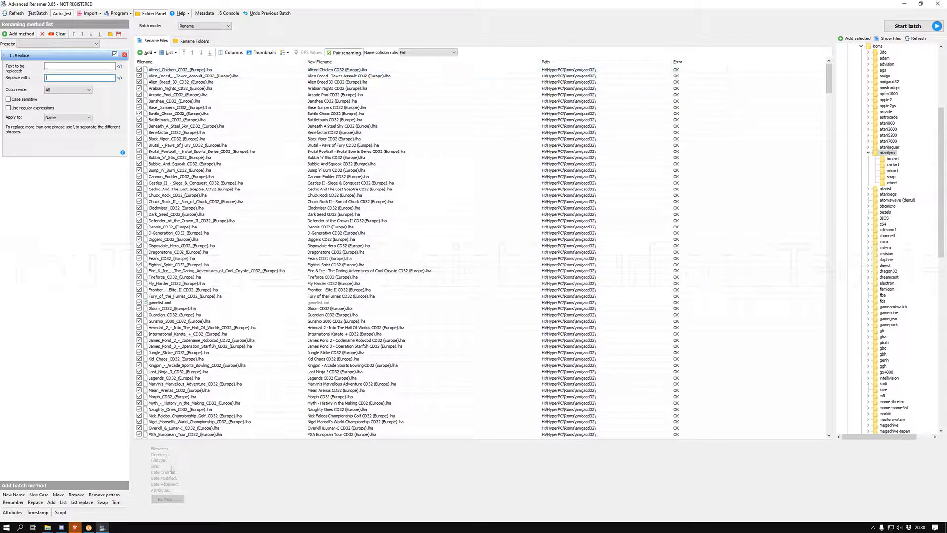
{"action": "left_click", "coordinate": [88, 528]}
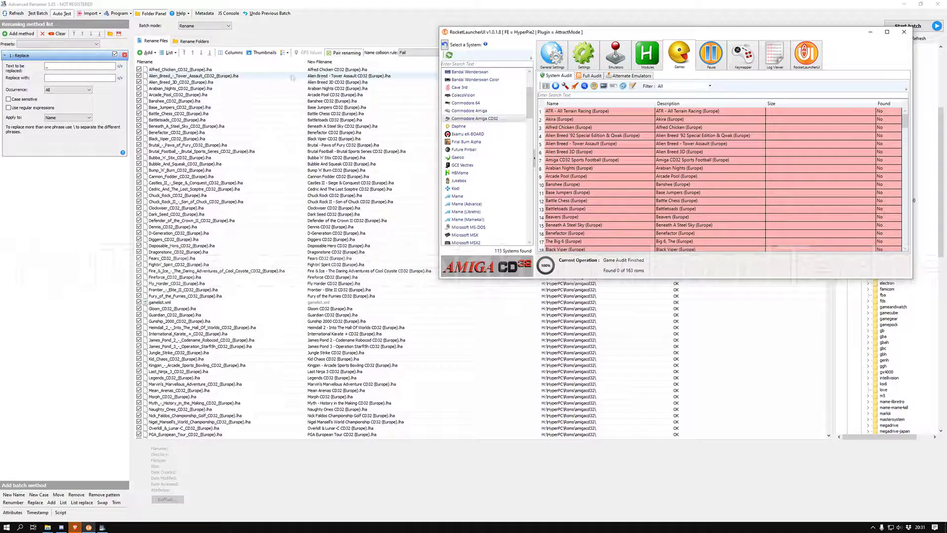
{"action": "left_click", "coordinate": [22, 33]}
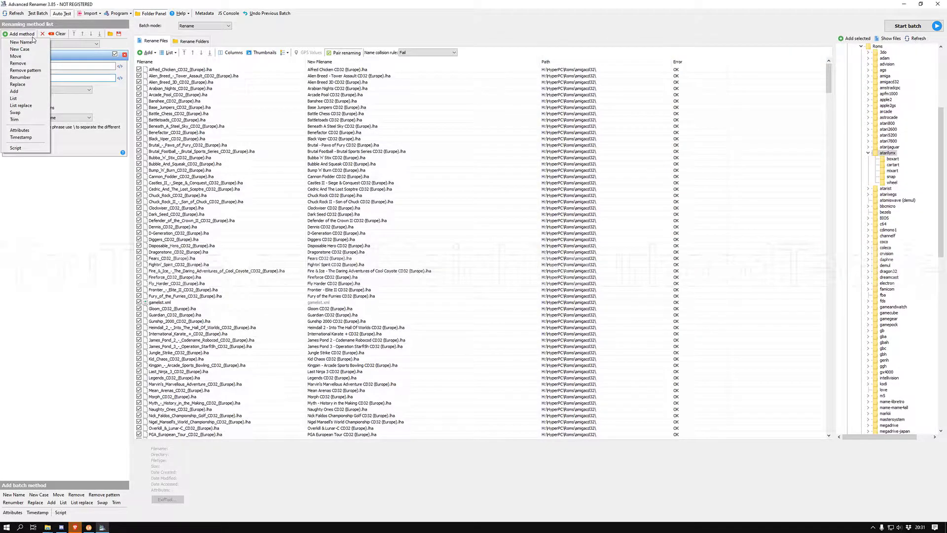
Add a Remove pattern method that strips CD32 from the file names
{"action": "left_click", "coordinate": [25, 70]}
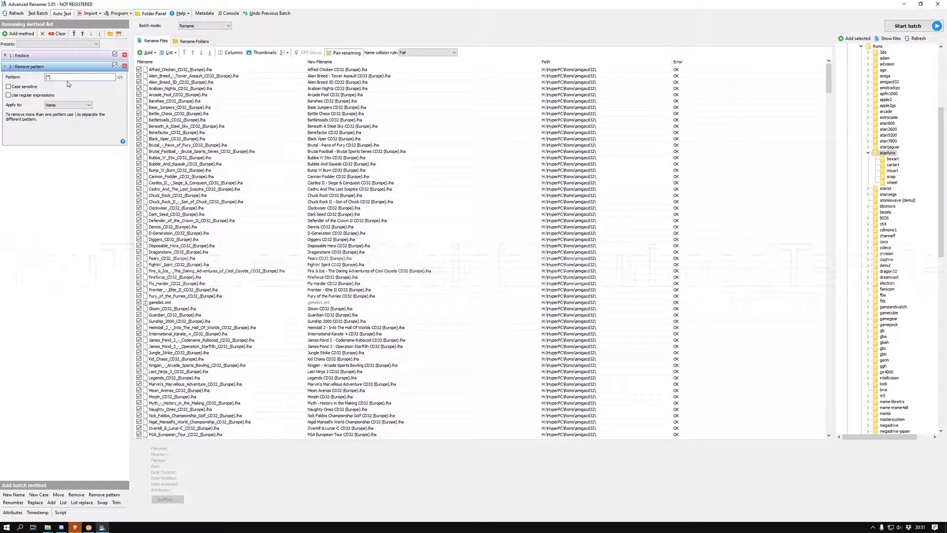
{"action": "left_click", "coordinate": [85, 76]}
{"action": "type", "text": "CD32"}
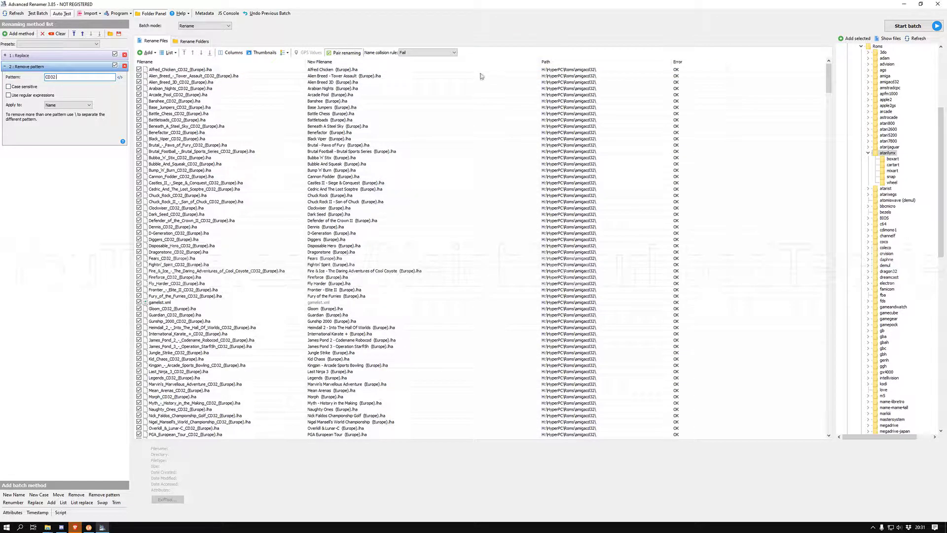
Compare the previews with RocketLauncherUI's audit names and start renaming the files
{"action": "left_click", "coordinate": [89, 526]}
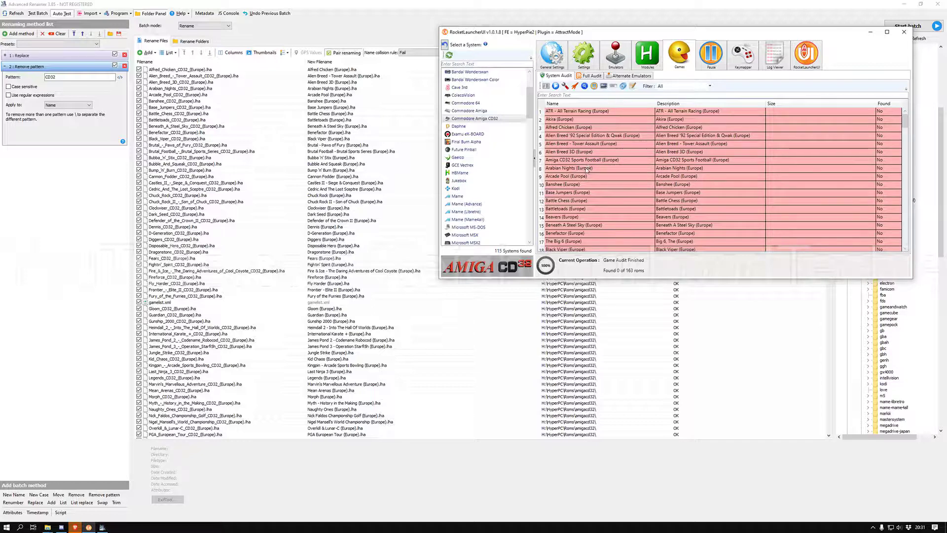
{"action": "scroll", "coordinate": [585, 178], "scroll_direction": "down", "scroll_amount": 7}
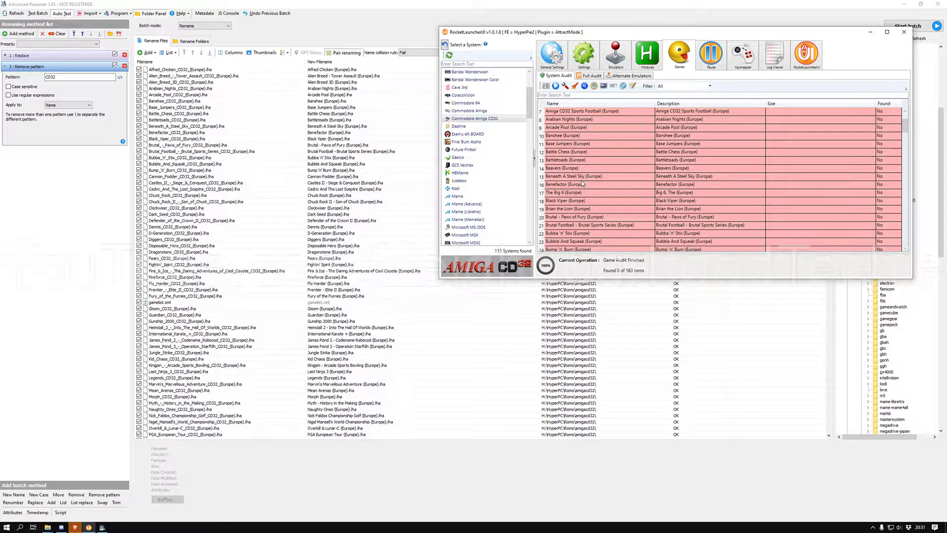
{"action": "scroll", "coordinate": [582, 183], "scroll_direction": "up", "scroll_amount": 7}
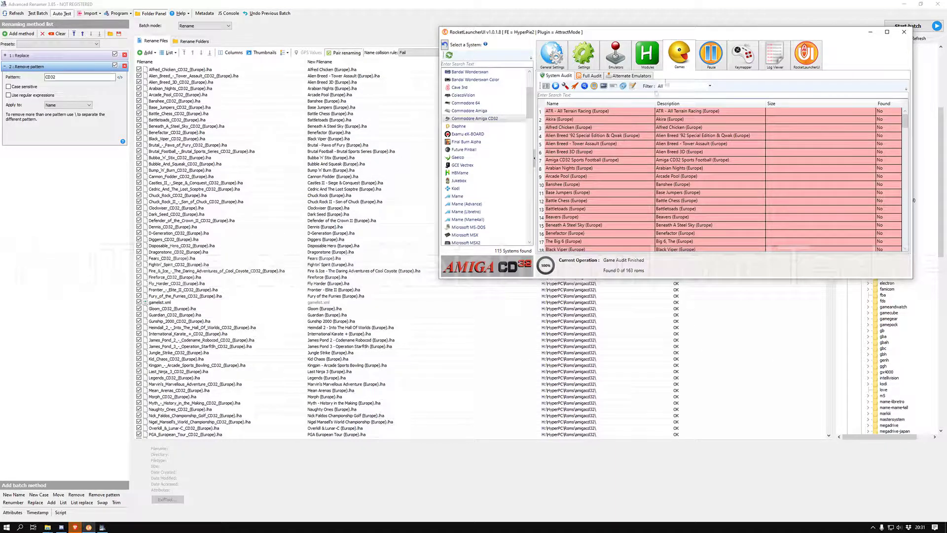
{"action": "left_click", "coordinate": [907, 25]}
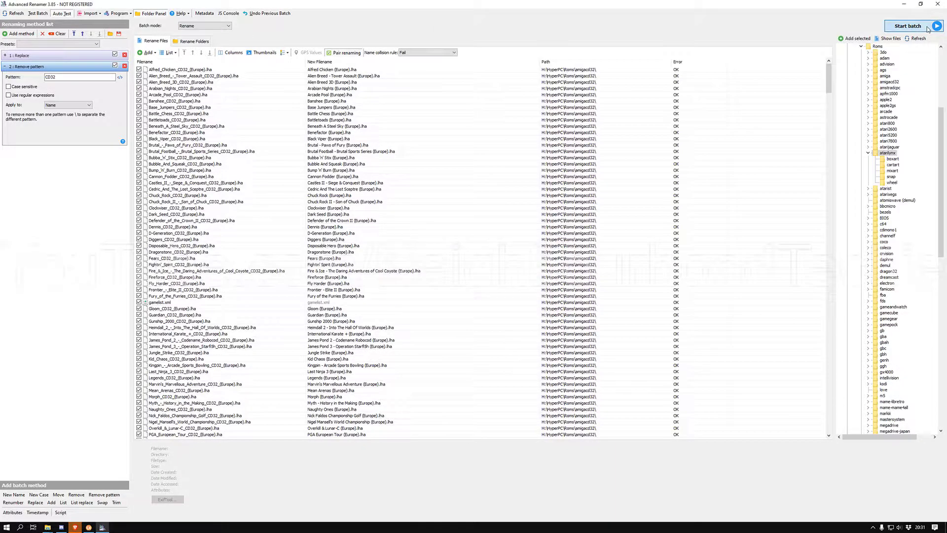
Run the batch rename of all 744 Amiga CD32 files and dismiss the 0-error report
{"action": "left_click", "coordinate": [503, 304]}
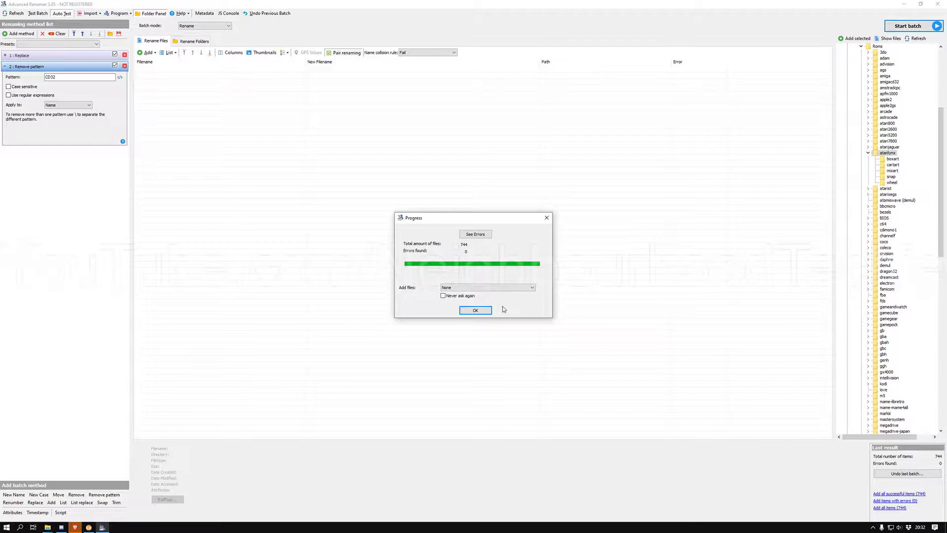
{"action": "left_click", "coordinate": [475, 310]}
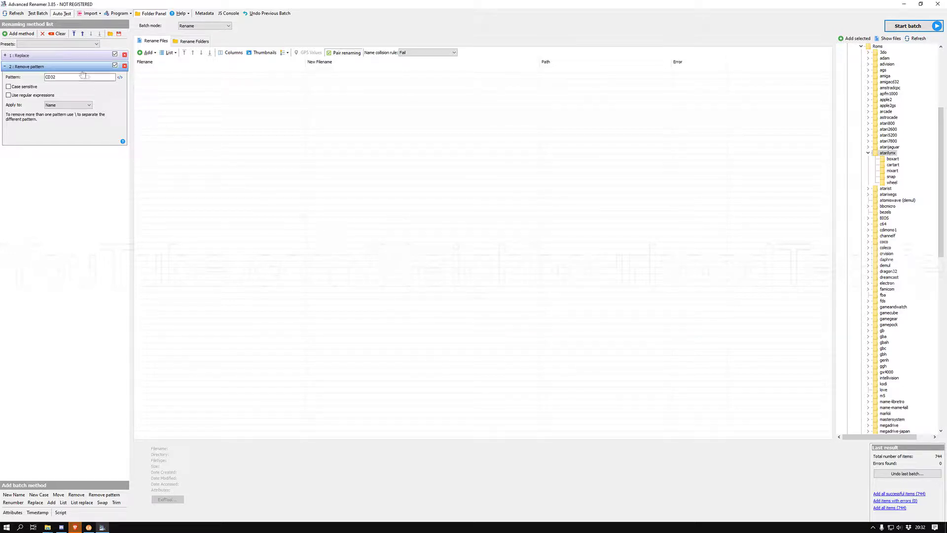
{"action": "left_click", "coordinate": [147, 52]}
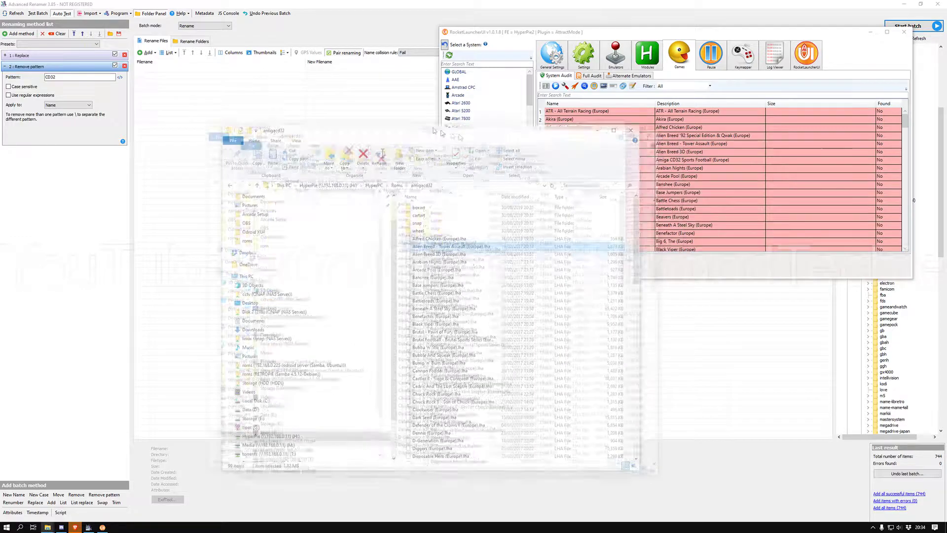
{"action": "left_click_drag", "start_coordinate": [430, 135], "coordinate": [319, 39]}
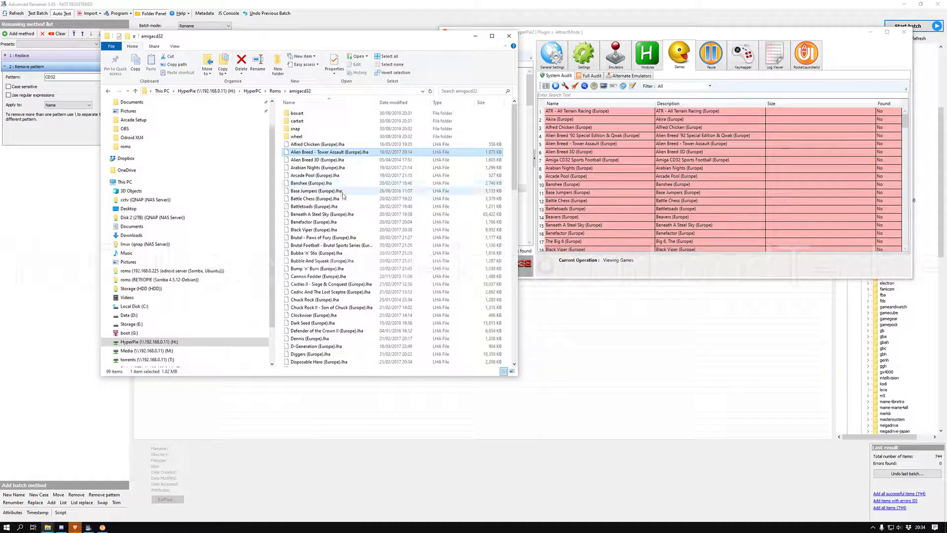
Scroll the amigacd32 folder to verify renamed .lha files like Alfred Chicken (Europe).lha
{"action": "scroll", "coordinate": [567, 165], "scroll_direction": "down", "scroll_amount": 1}
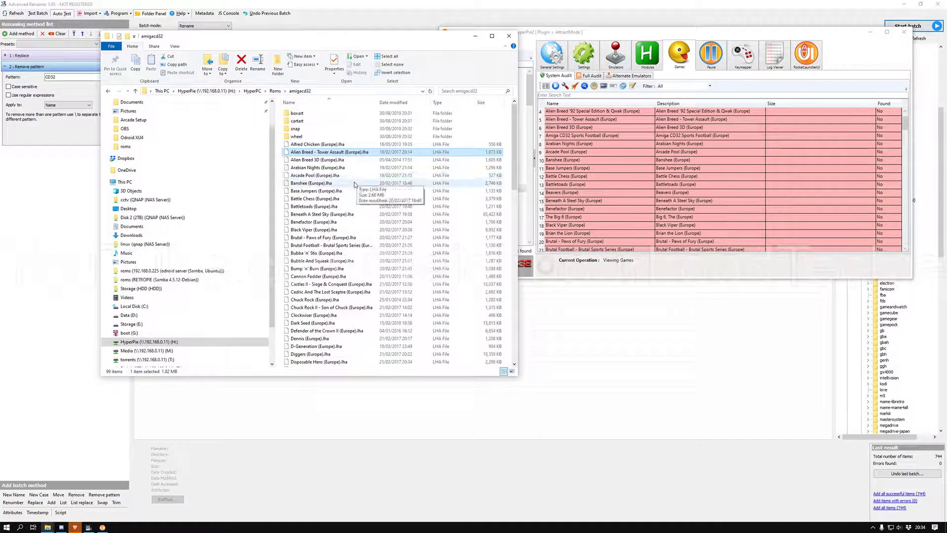
{"action": "scroll", "coordinate": [366, 232], "scroll_direction": "down", "scroll_amount": 8}
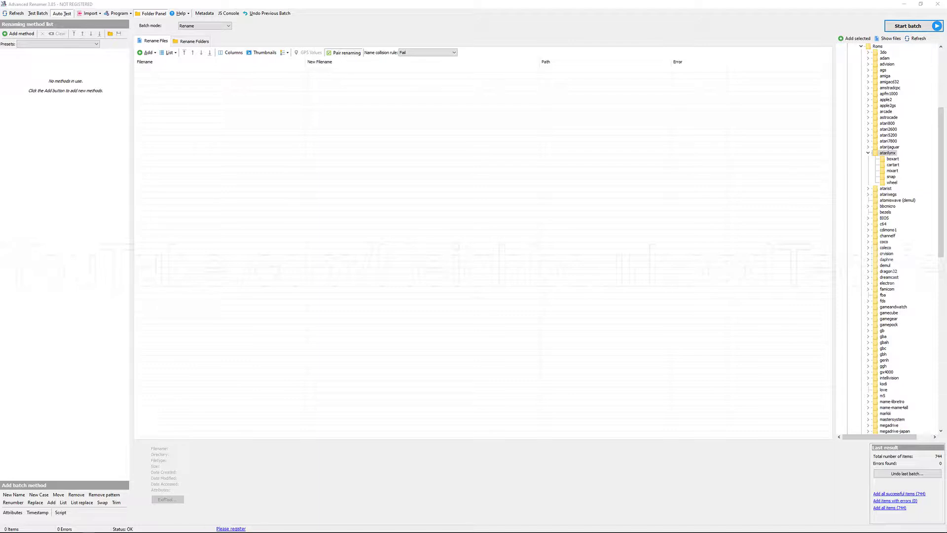
Add the Roms\gamecube directory so its 189 .iso files are listed
{"action": "left_click_drag", "start_coordinate": [676, 117], "coordinate": [370, 106]}
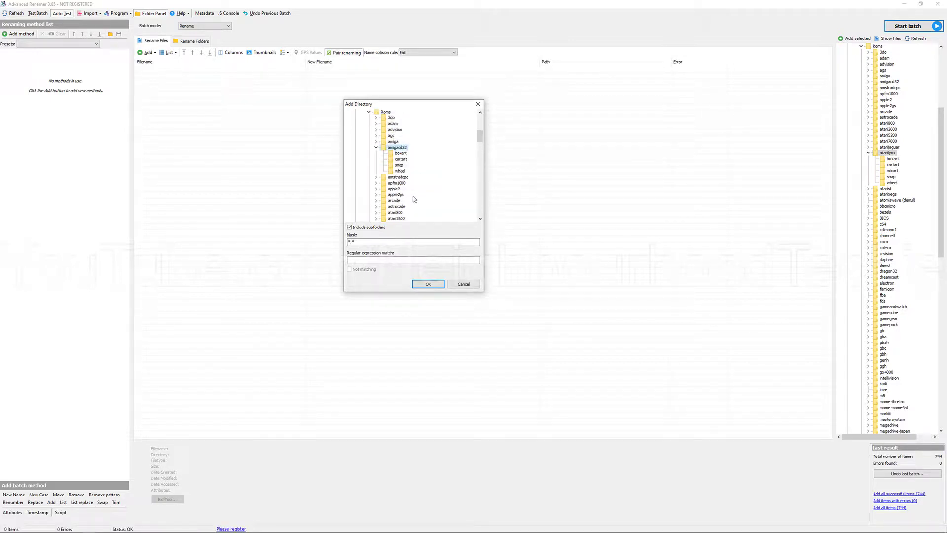
{"action": "scroll", "coordinate": [414, 199], "scroll_direction": "down", "scroll_amount": 12}
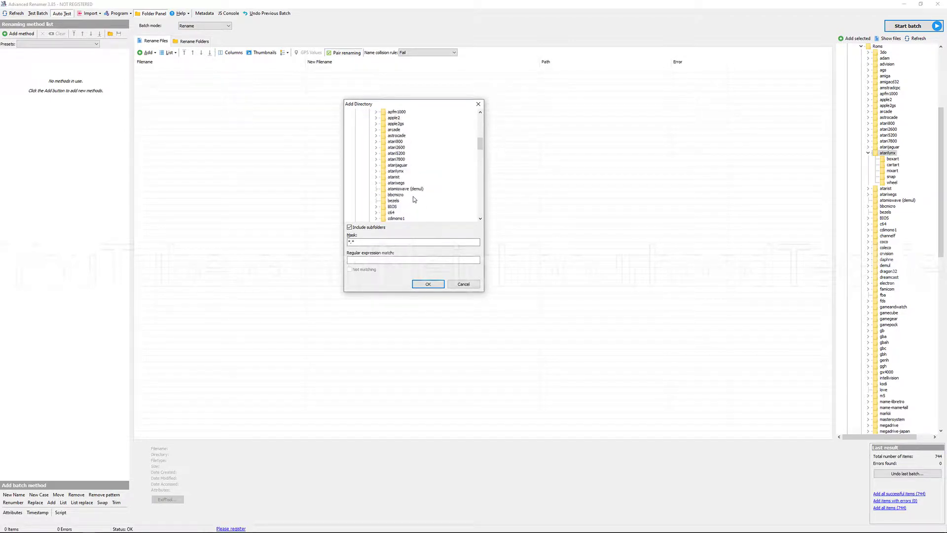
{"action": "left_click", "coordinate": [397, 159]}
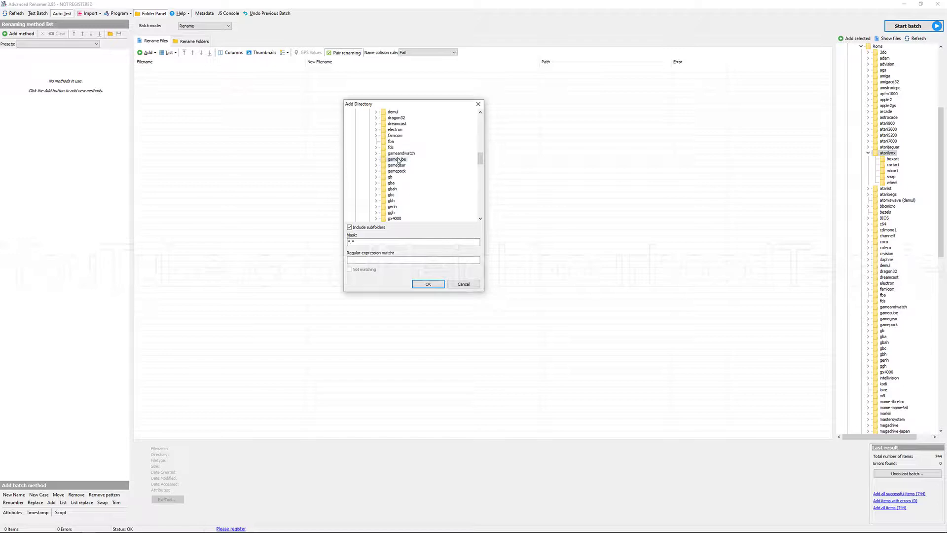
{"action": "left_click", "coordinate": [427, 284]}
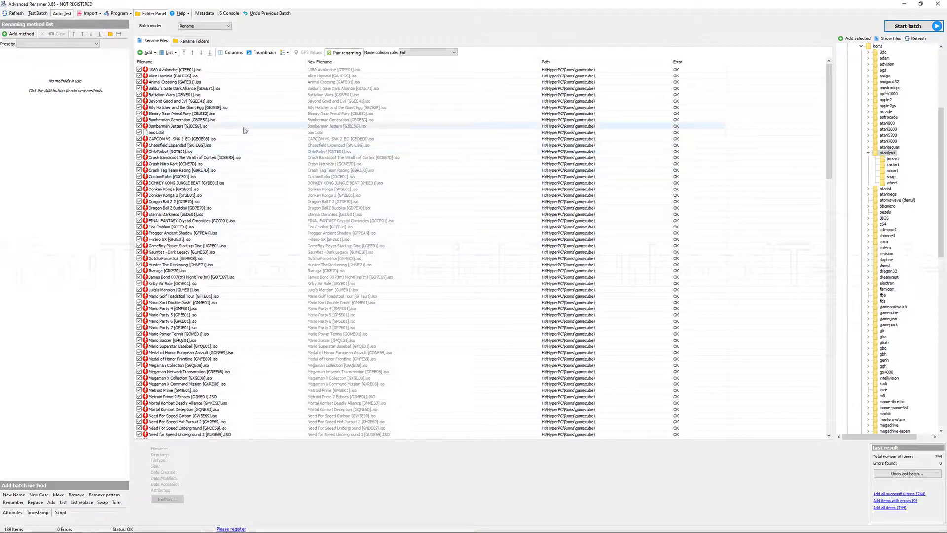
Bring up RocketLauncherUI from the hidden system tray icons
{"action": "mouse_move", "coordinate": [55, 529]}
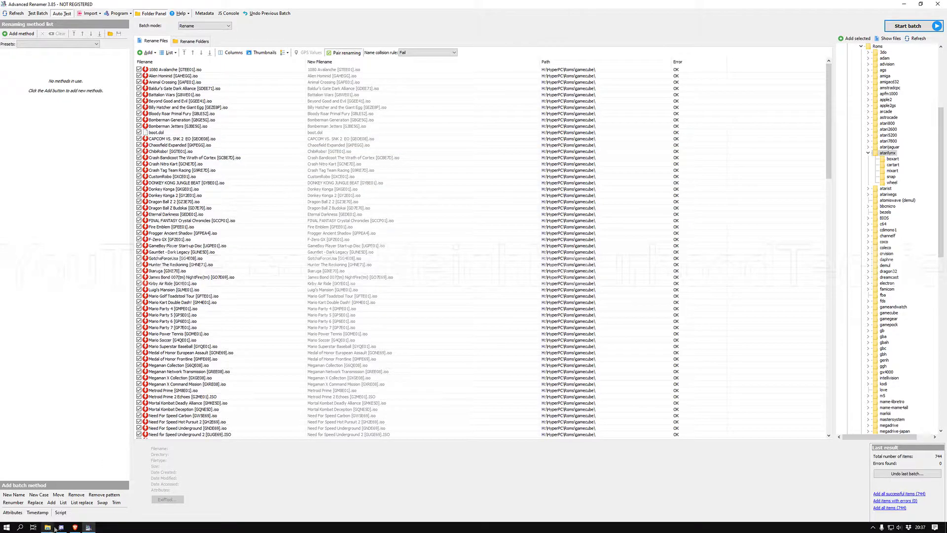
{"action": "left_click", "coordinate": [873, 527]}
{"action": "left_click", "coordinate": [878, 515]}
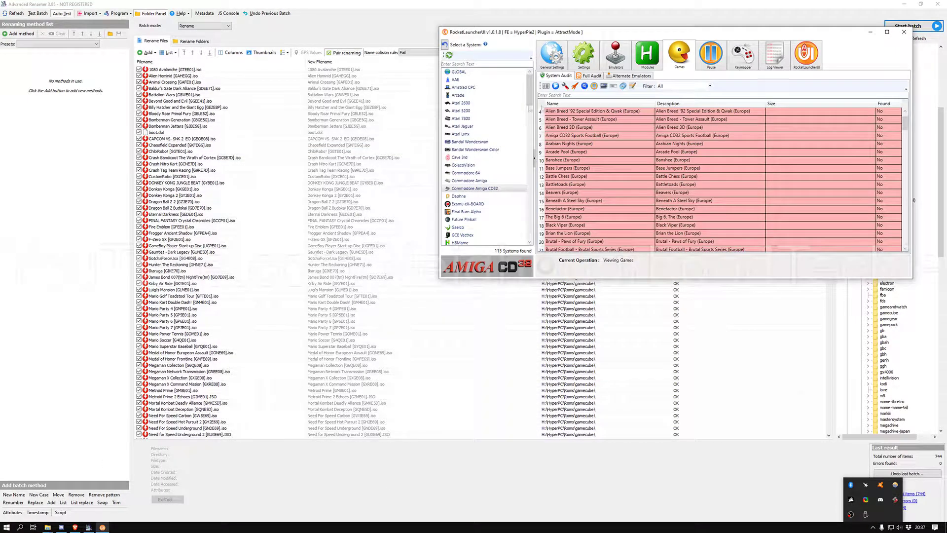
Select Nintendo GameCube as the system and run its System Audit, finding 0 of 638 roms
{"action": "scroll", "coordinate": [482, 145], "scroll_direction": "down", "scroll_amount": 5}
{"action": "scroll", "coordinate": [481, 147], "scroll_direction": "down", "scroll_amount": 10}
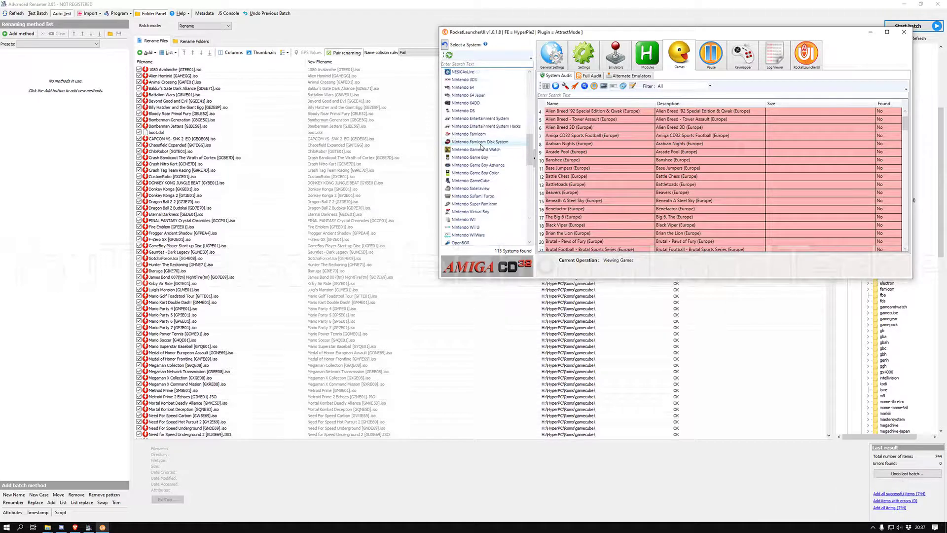
{"action": "scroll", "coordinate": [482, 146], "scroll_direction": "down", "scroll_amount": 3}
{"action": "scroll", "coordinate": [482, 147], "scroll_direction": "down", "scroll_amount": 7}
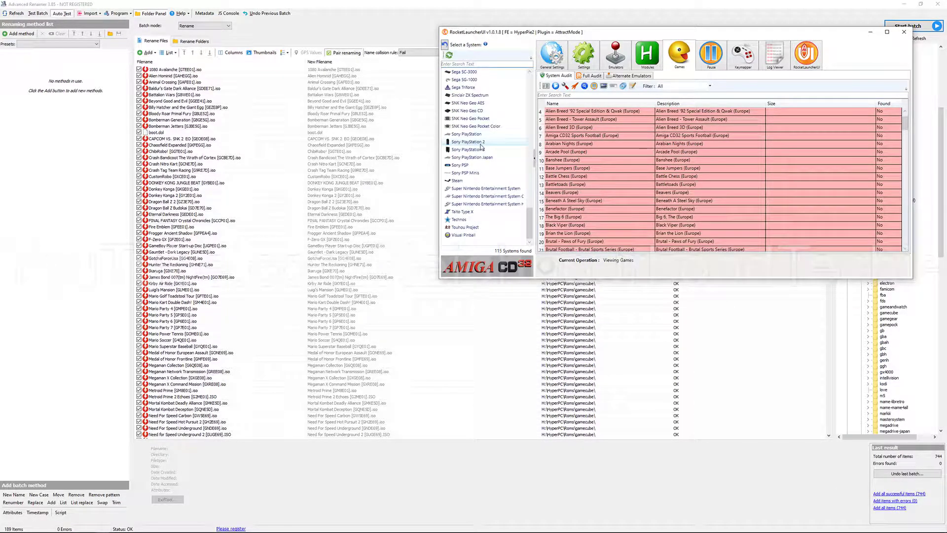
{"action": "scroll", "coordinate": [518, 174], "scroll_direction": "up", "scroll_amount": 8}
{"action": "scroll", "coordinate": [518, 174], "scroll_direction": "up", "scroll_amount": 12}
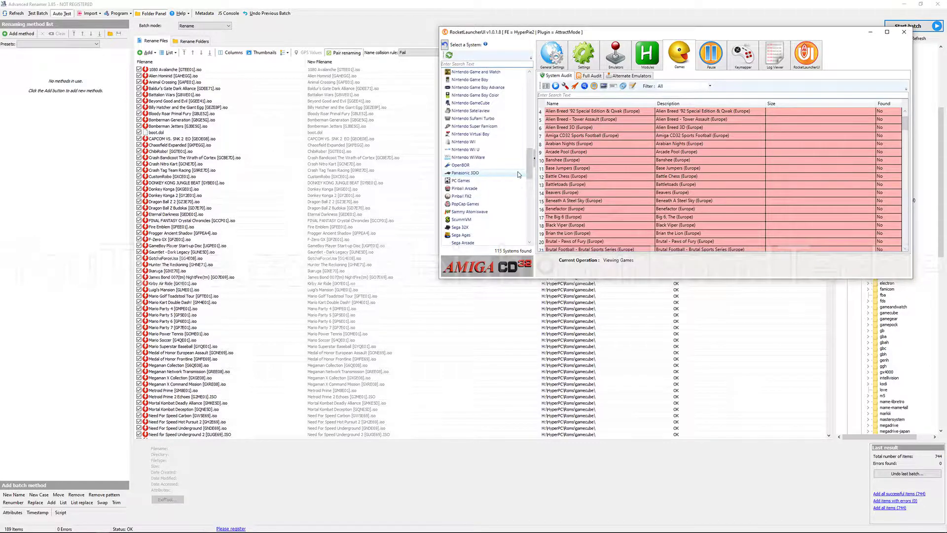
{"action": "scroll", "coordinate": [518, 174], "scroll_direction": "down", "scroll_amount": 1}
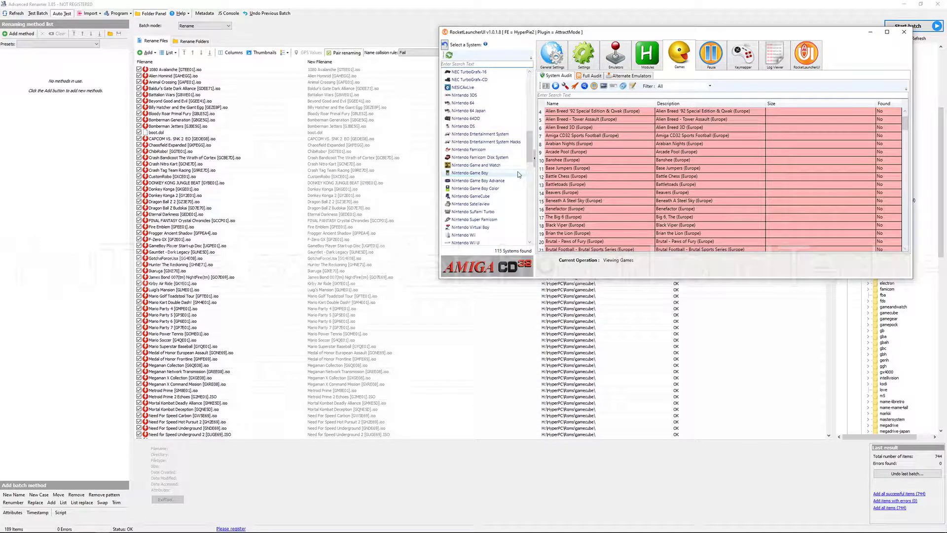
{"action": "left_click", "coordinate": [497, 197]}
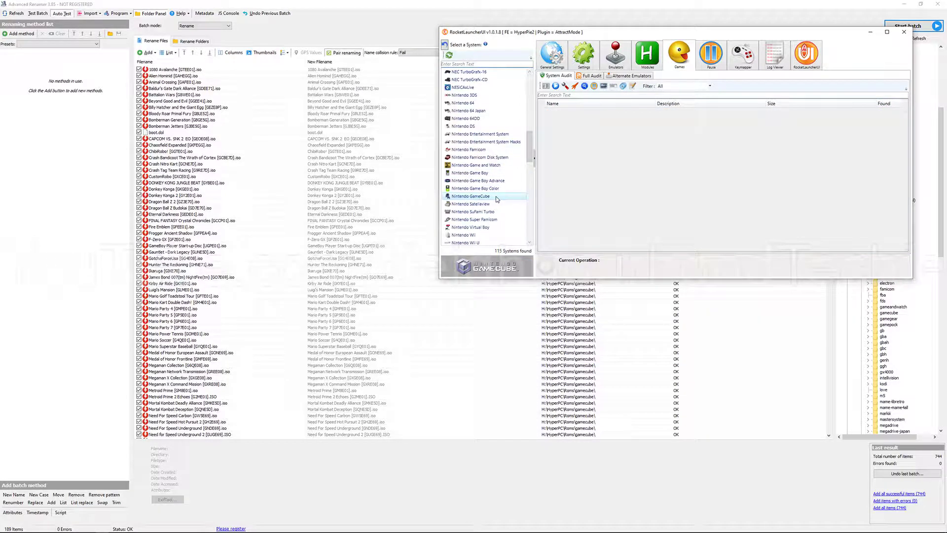
{"action": "left_click", "coordinate": [546, 86]}
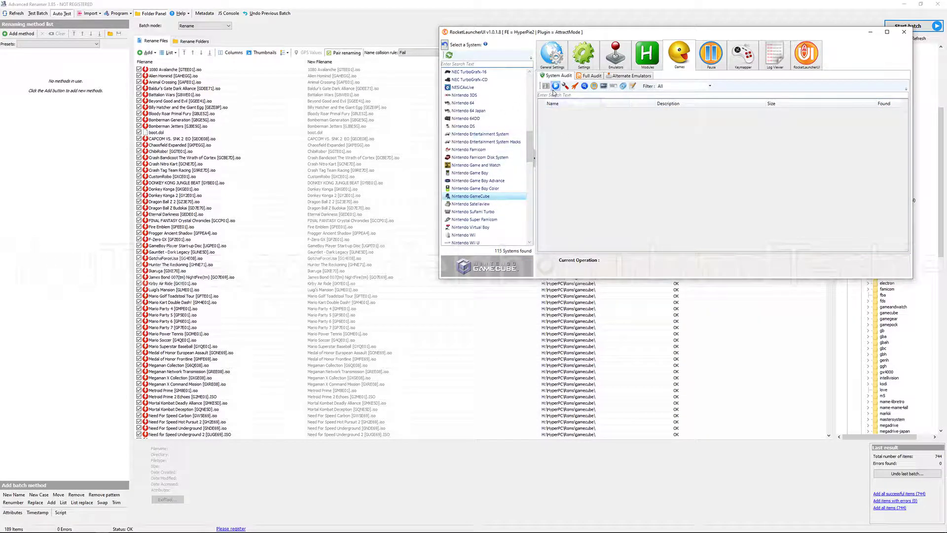